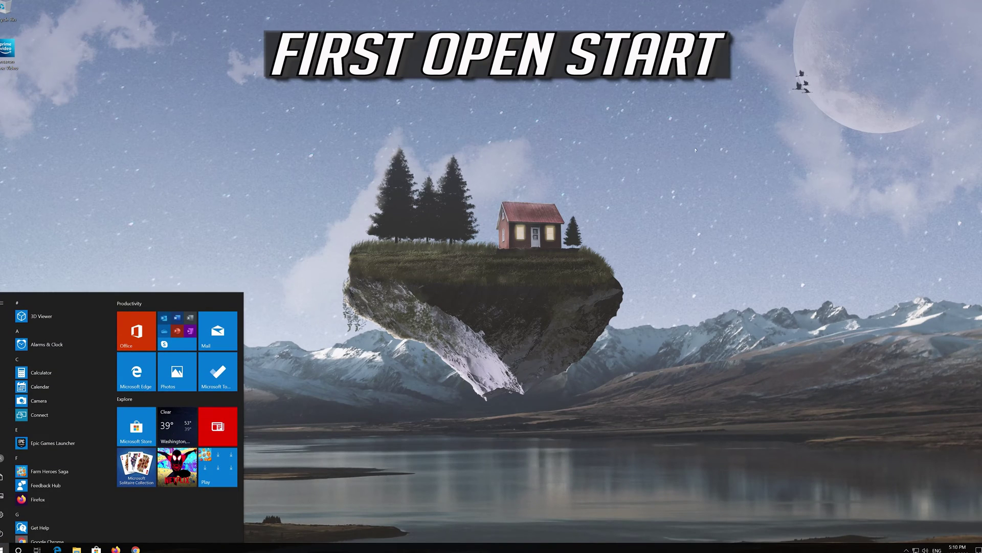
- Open Settings from the Start menu and go to the Apps category
mouse_move(3, 516)
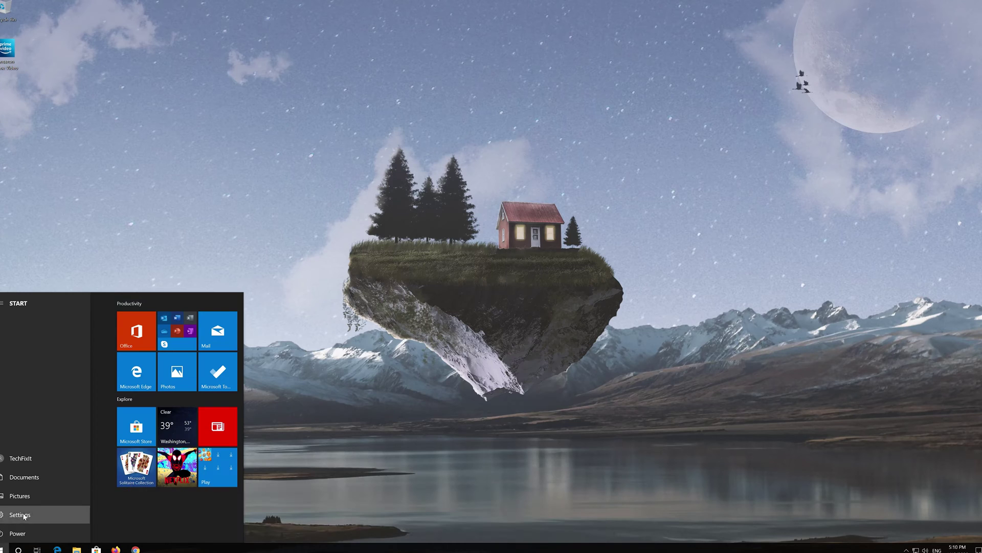
left_click(20, 514)
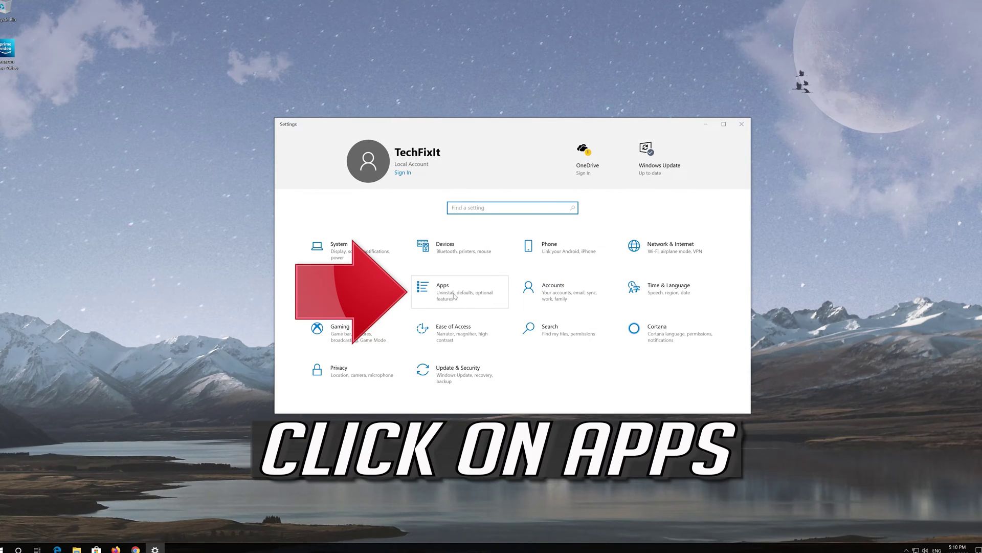
left_click(477, 293)
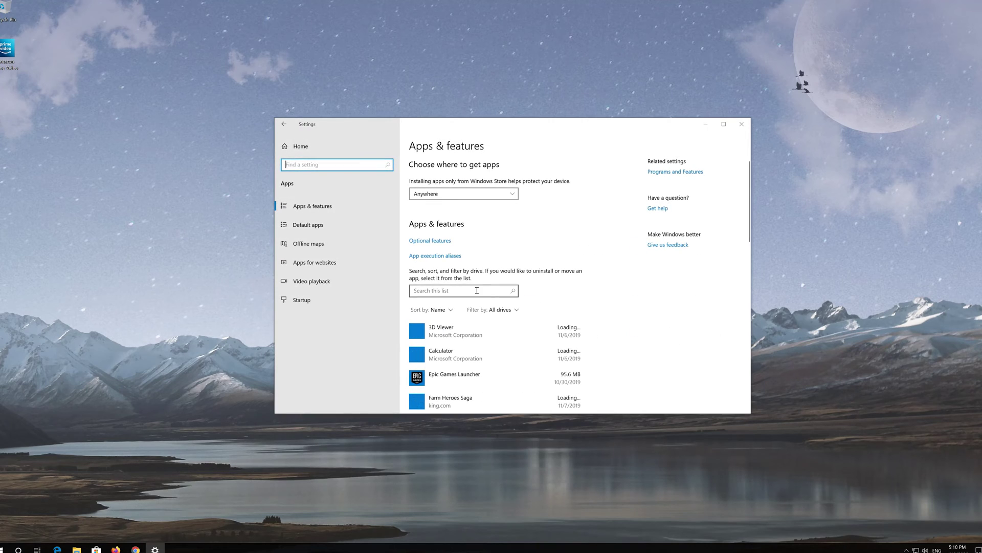
- Scroll the Apps & features list to Microsoft Store and expand its entry
left_click(330, 205)
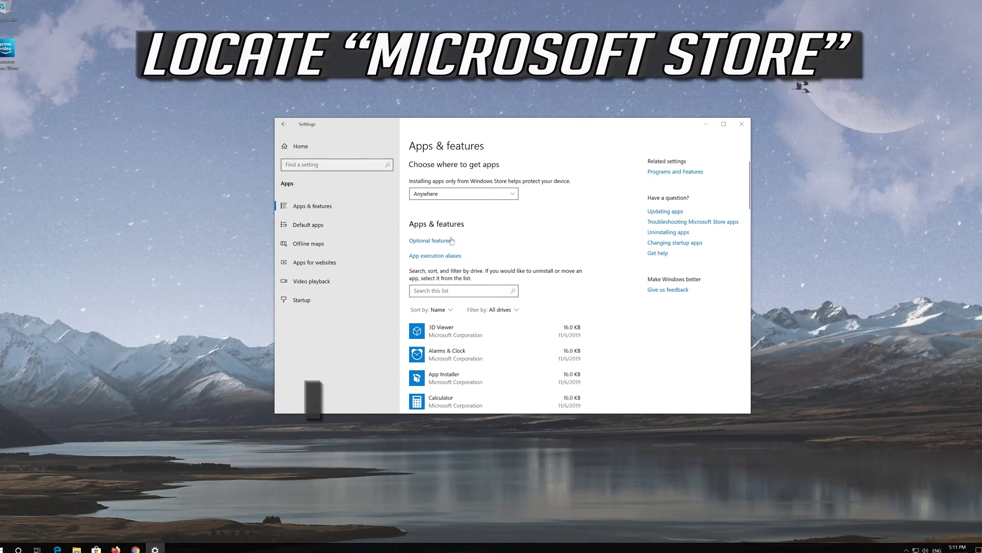
scroll(475, 253, "down", 5)
scroll(475, 253, "down", 5)
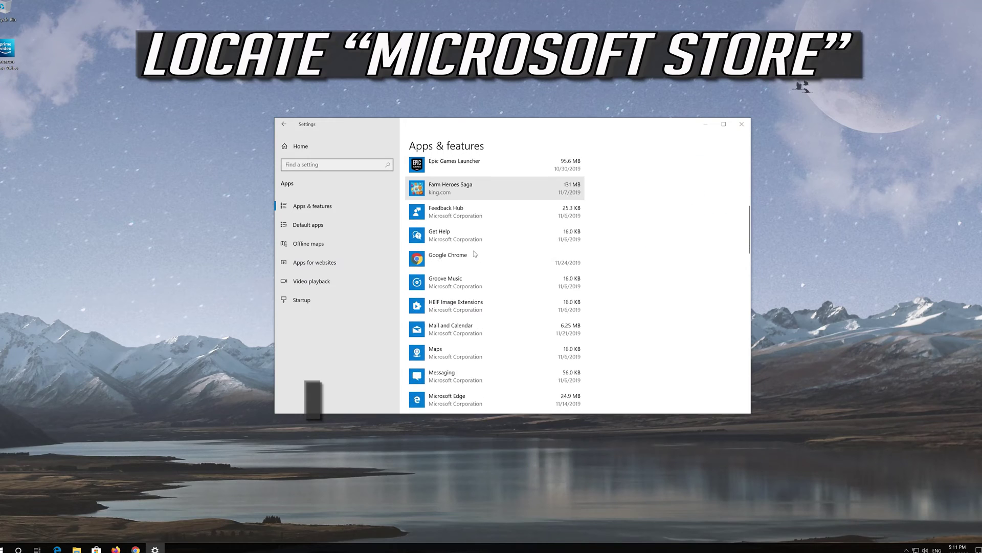
scroll(475, 253, "down", 3)
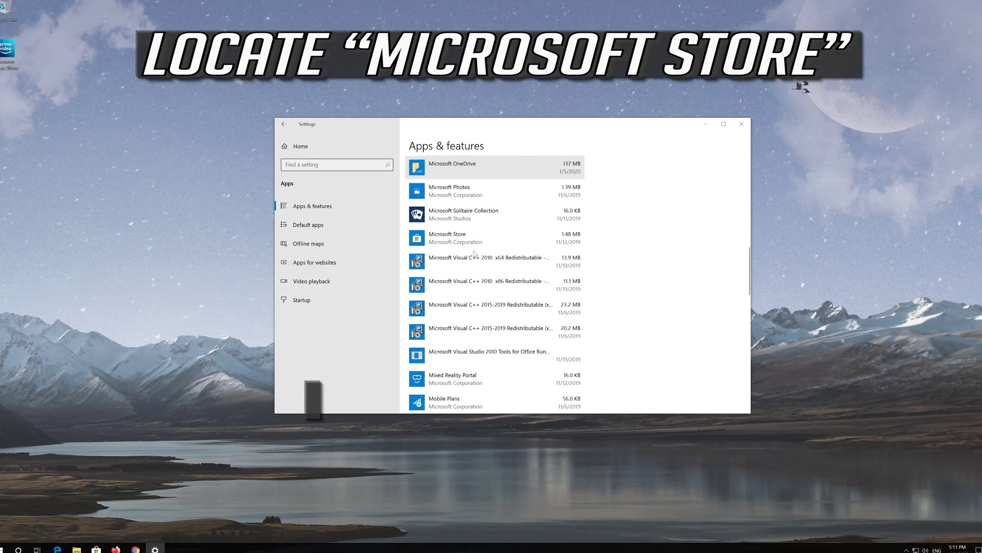
scroll(474, 250, "up", 1)
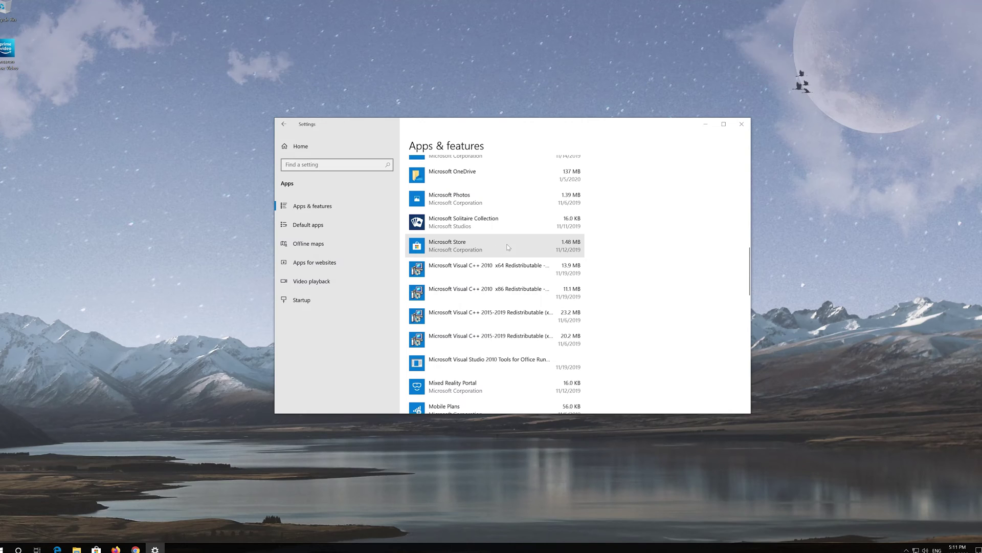
left_click(475, 251)
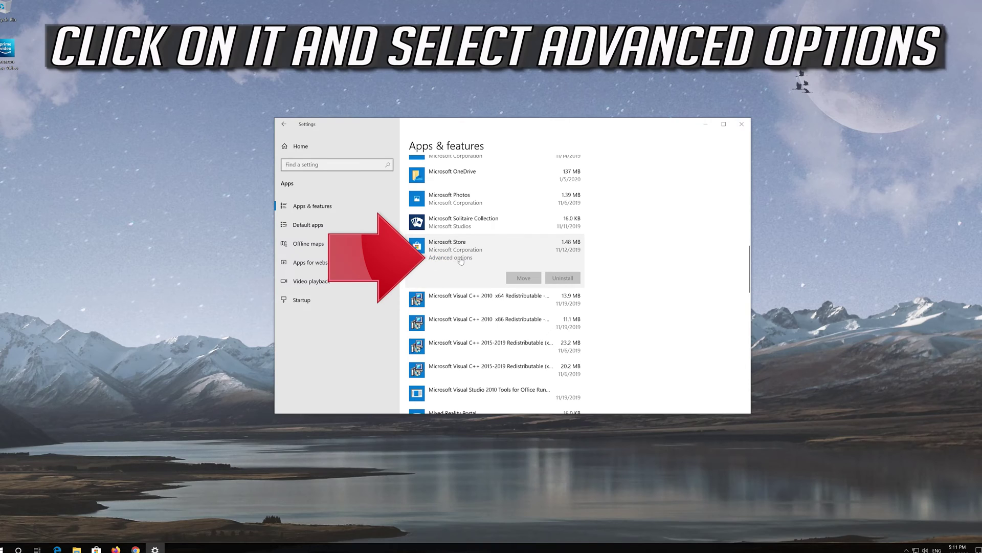
- Reset Microsoft Store from its Advanced options, confirm deleting its data, and close Settings
left_click(460, 259)
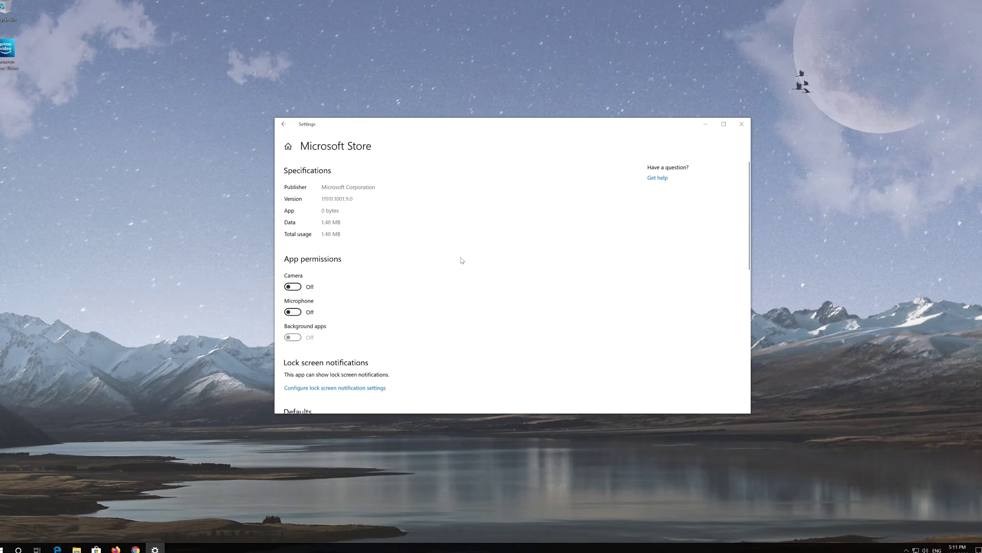
scroll(384, 279, "down", 5)
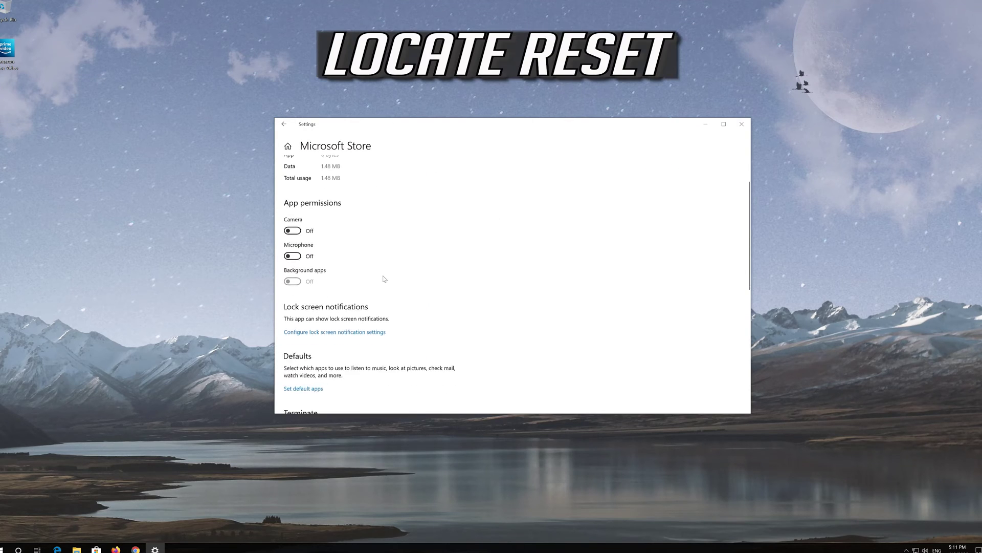
scroll(384, 278, "down", 5)
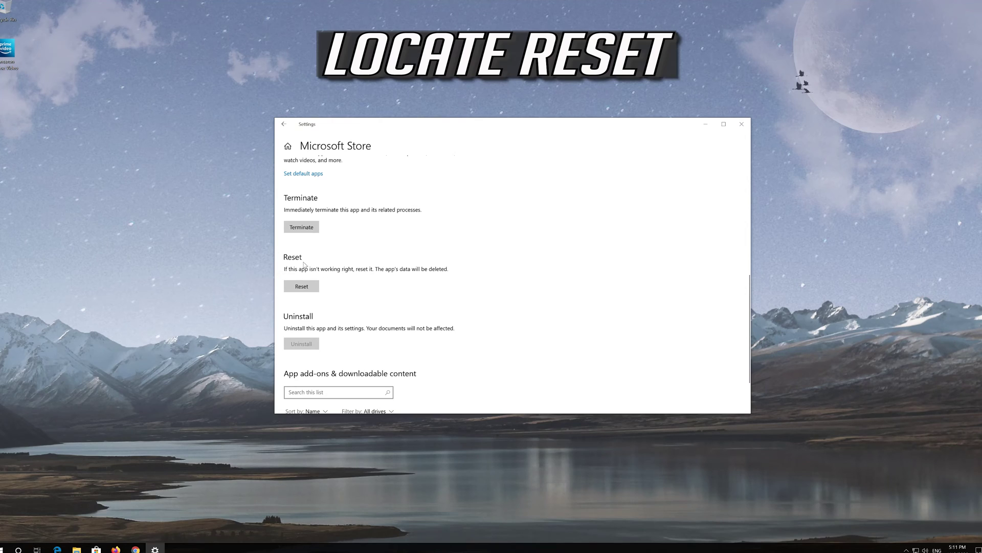
left_click(303, 289)
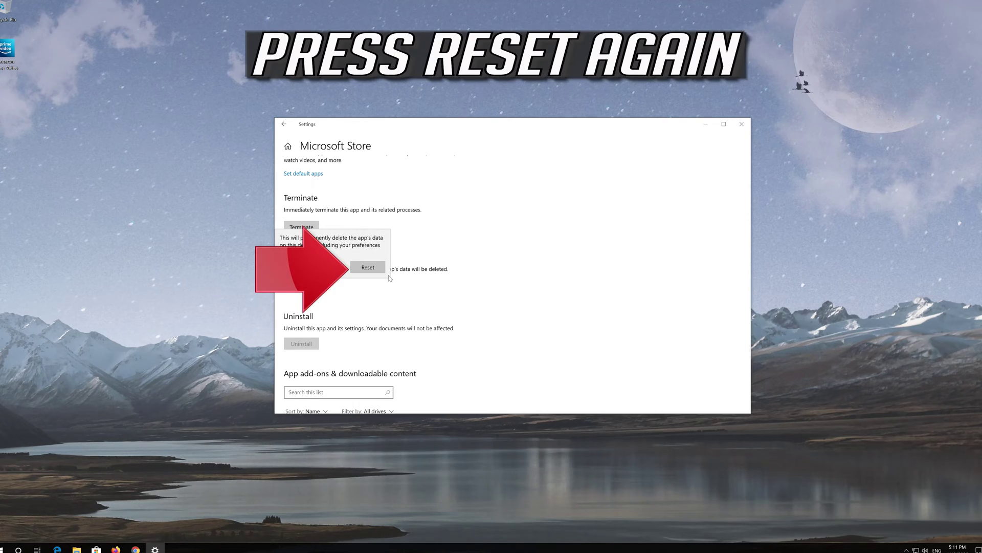
left_click(360, 268)
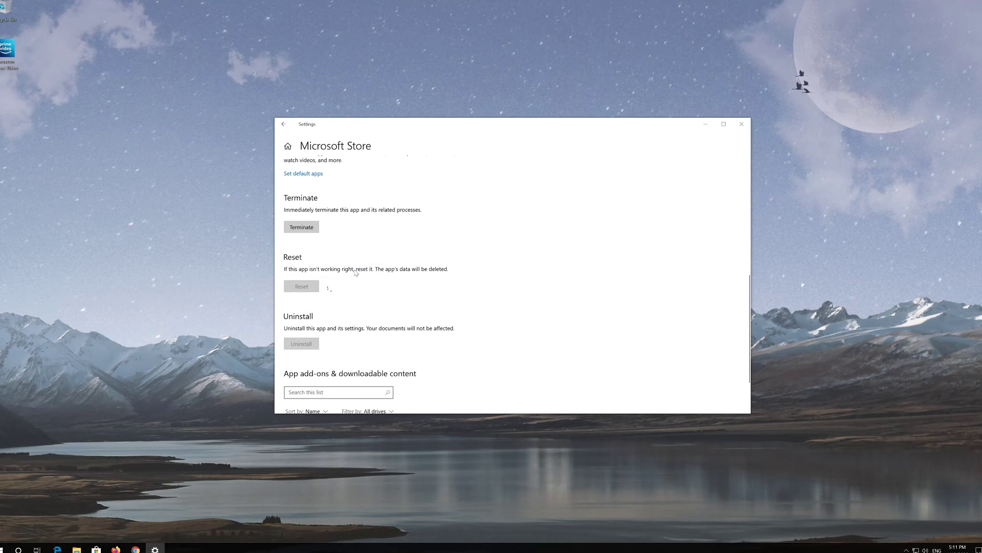
left_click(742, 124)
- Run wsreset from the Start menu to clear the Microsoft Store cache
left_click(5, 548)
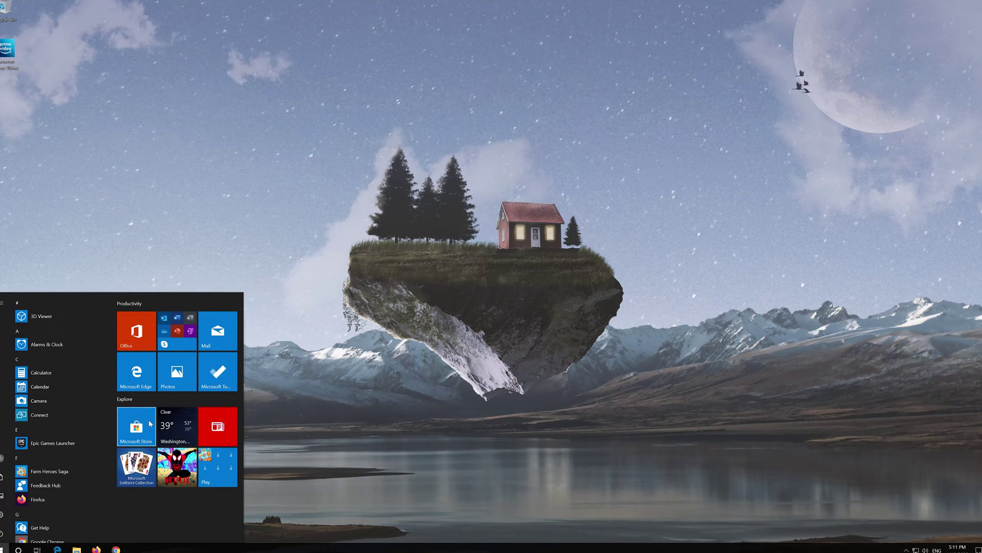
left_click(136, 425)
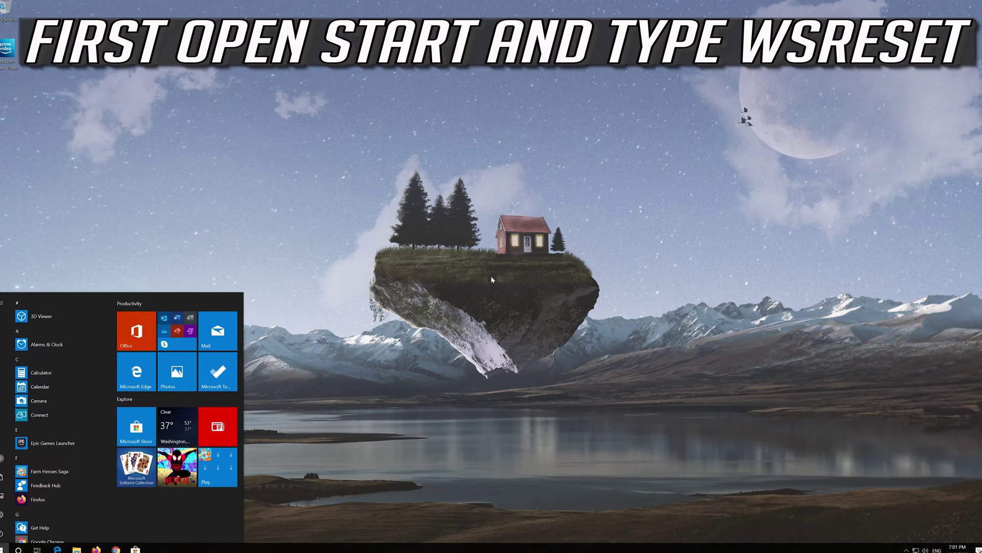
type("wsreset")
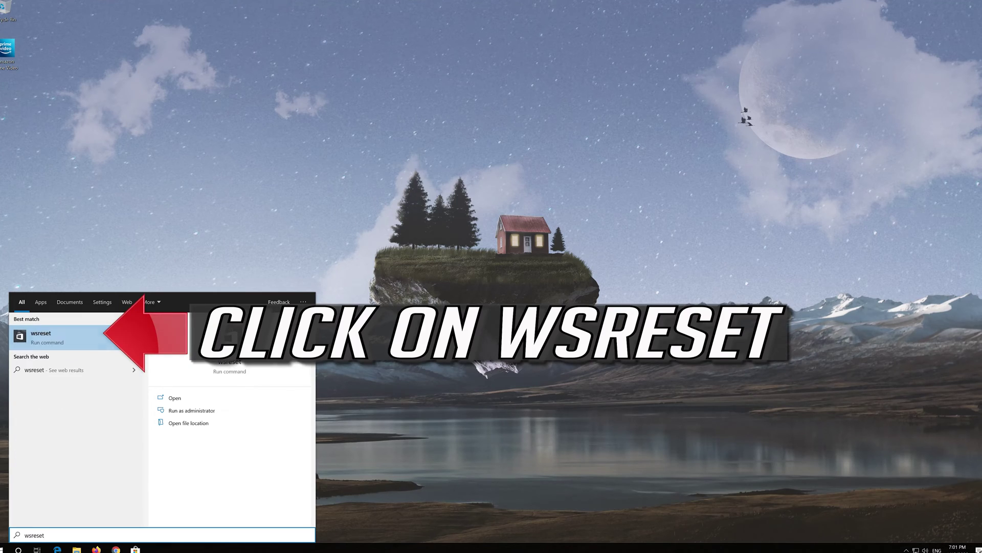
left_click(79, 347)
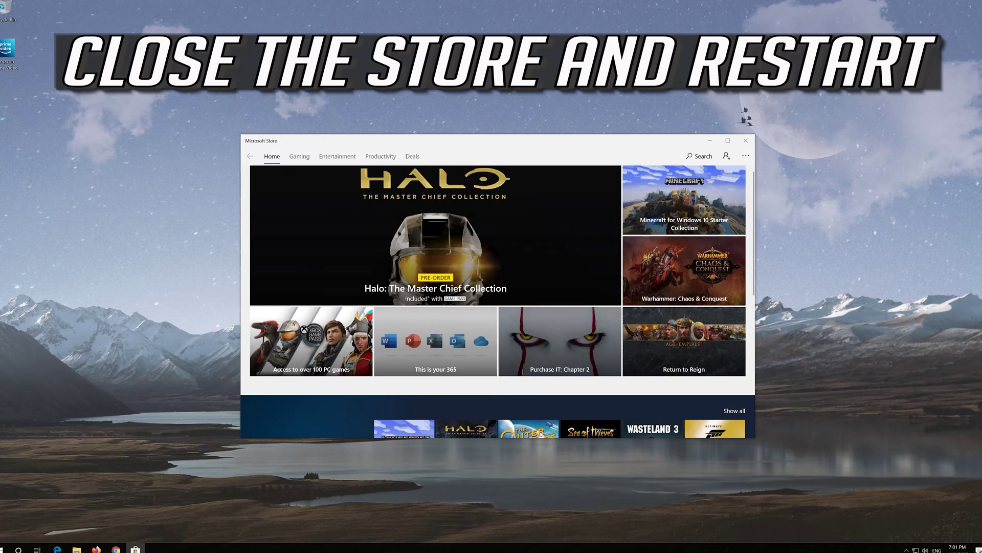
- Close the Store, then search 'powershell' and run Windows PowerShell as administrator
left_click(745, 141)
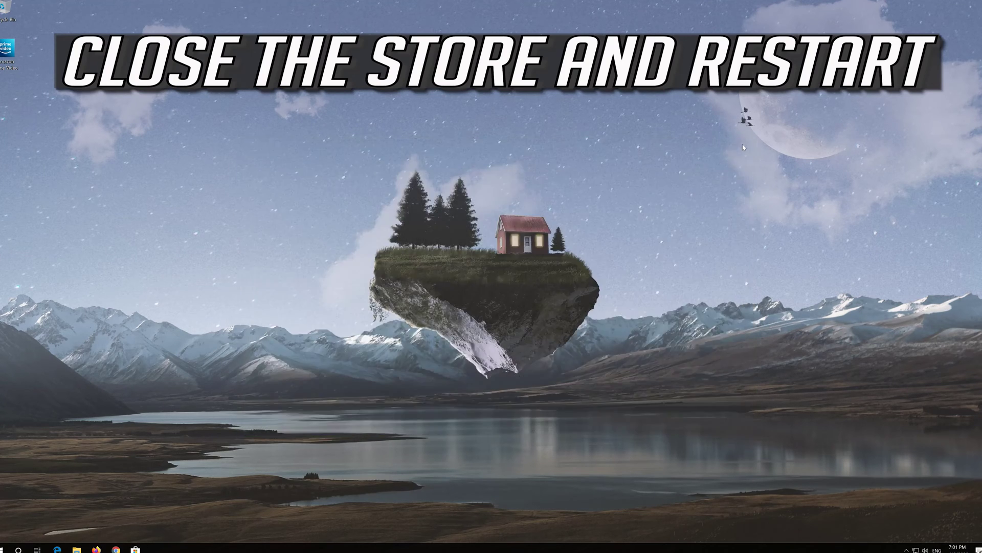
left_click(4, 548)
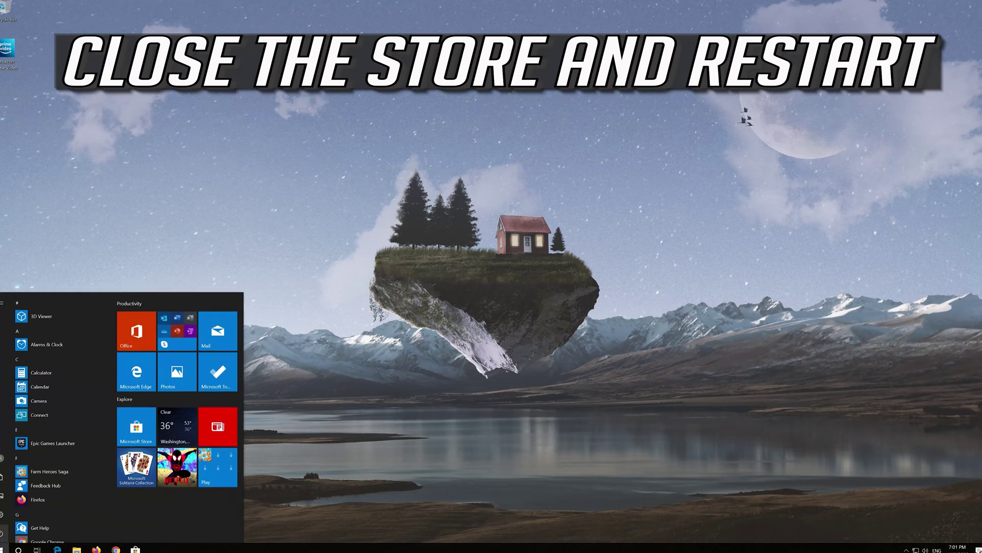
left_click(2, 532)
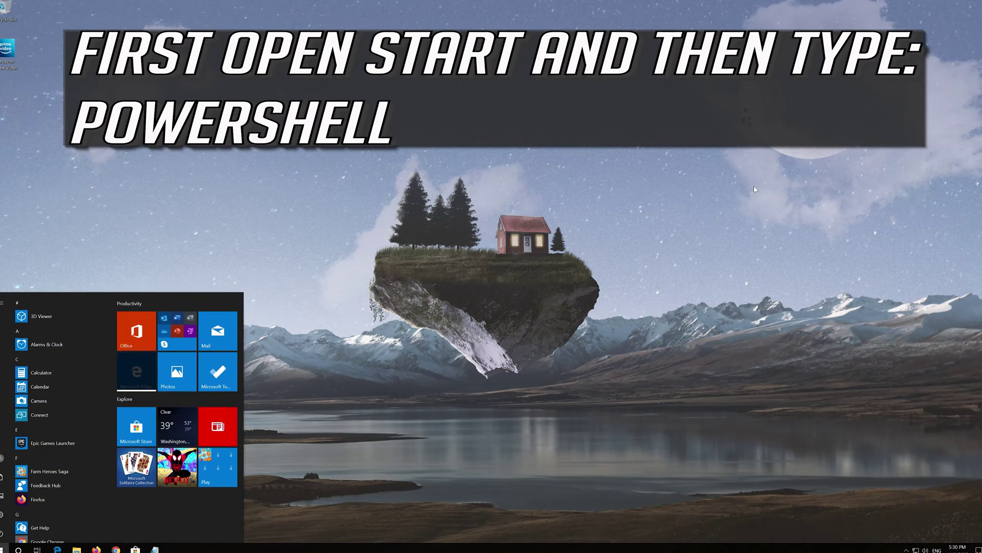
key("super")
key("super")
type("powershell")
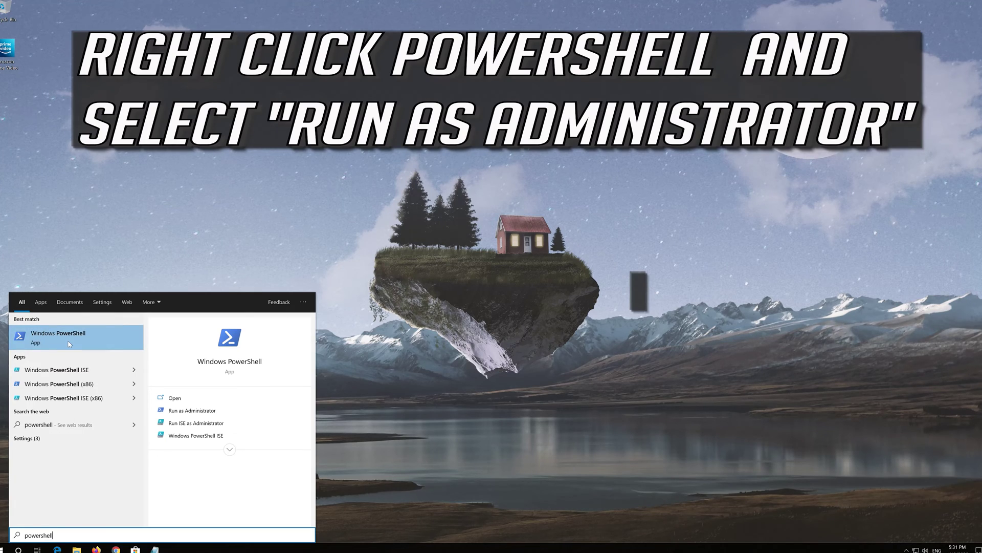
right_click(70, 344)
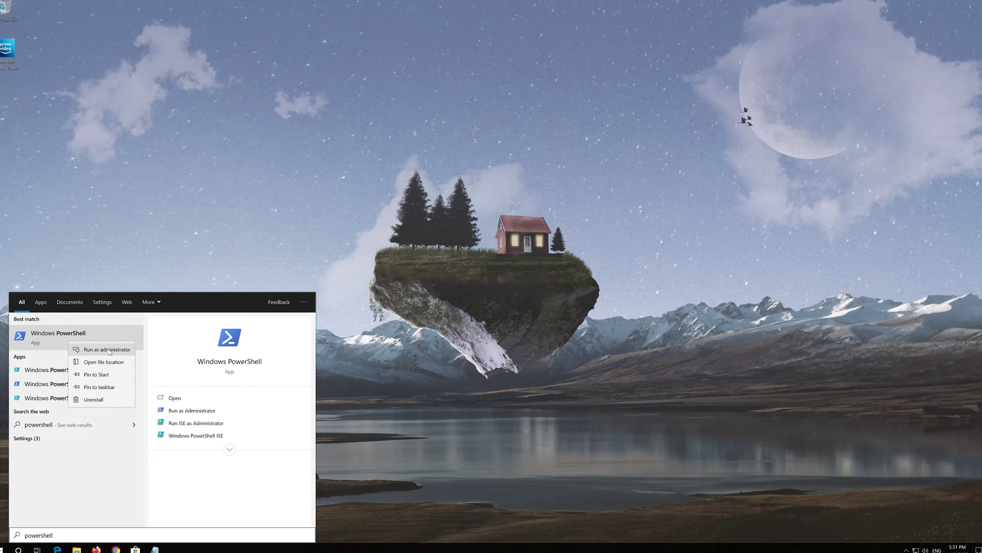
left_click(107, 350)
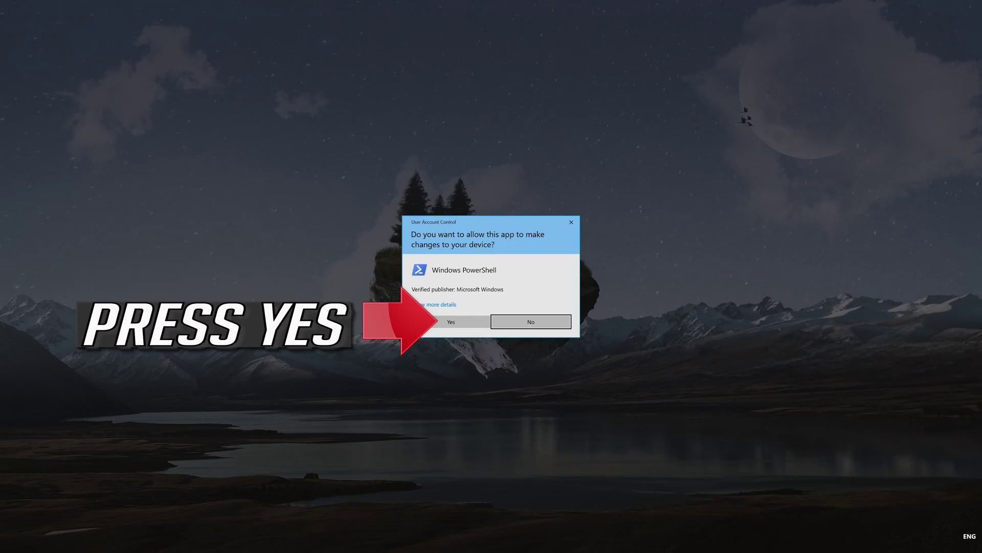
- Approve the UAC prompt, copy the entire script from Notepad, and minimize Notepad
left_click(451, 322)
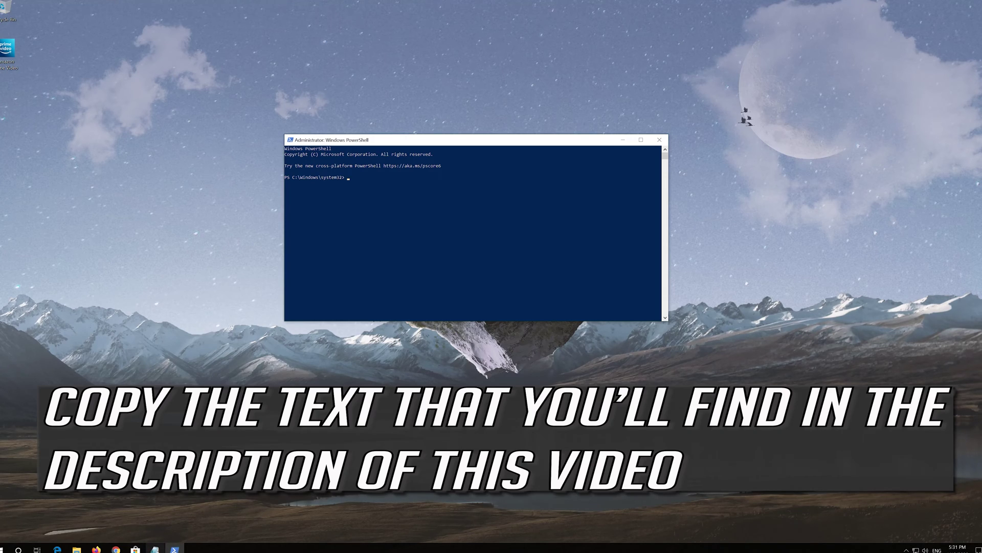
left_click(155, 549)
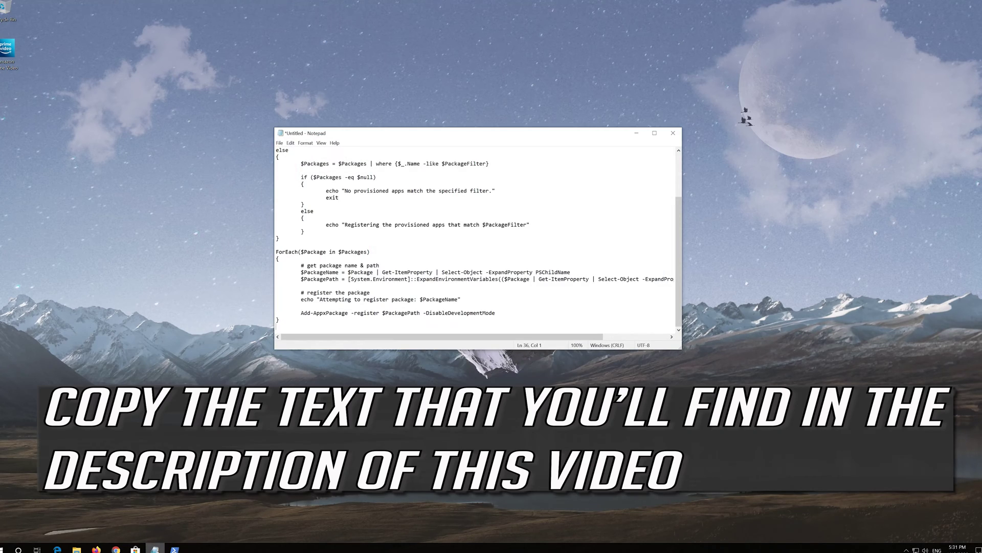
left_click(280, 321)
left_click_drag(280, 320, 244, 147)
right_click(372, 162)
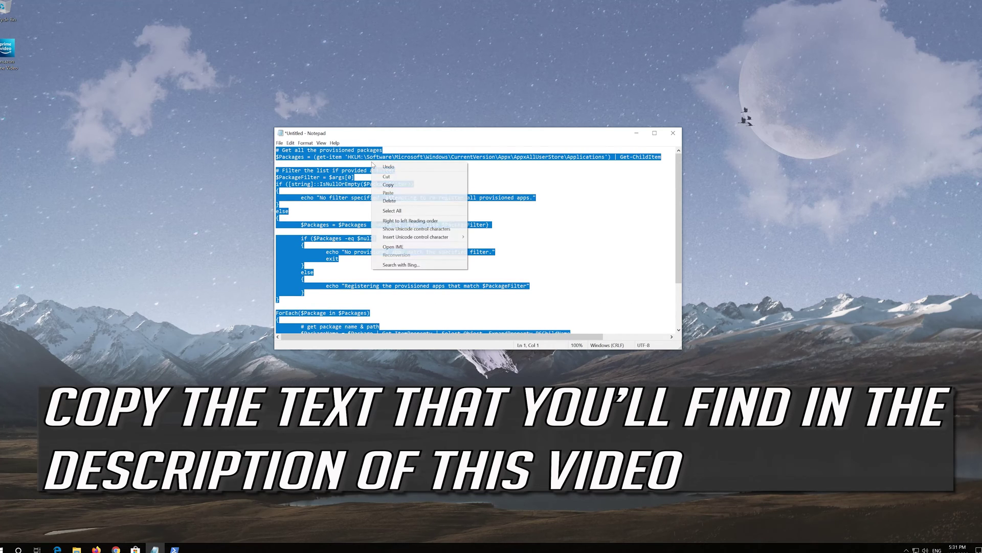
left_click(387, 186)
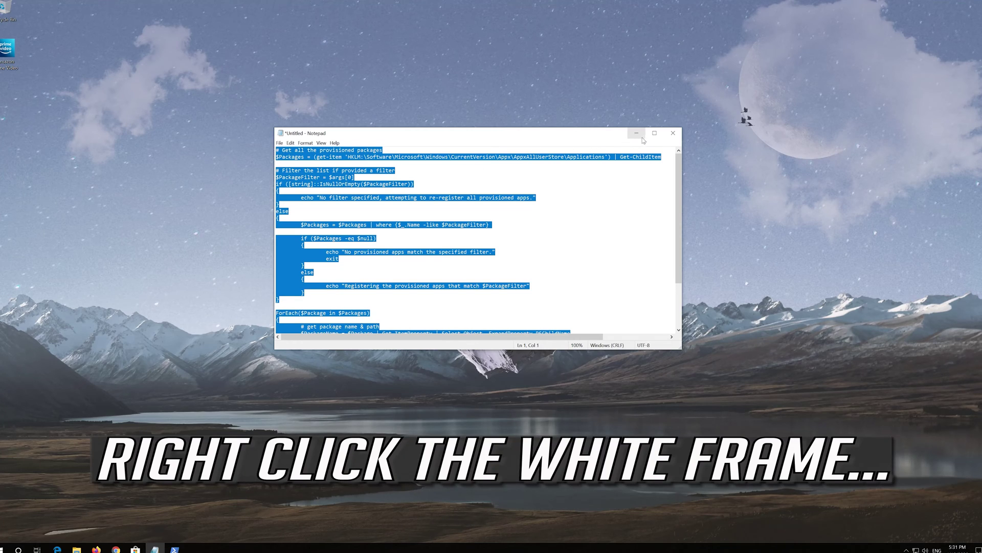
left_click(642, 136)
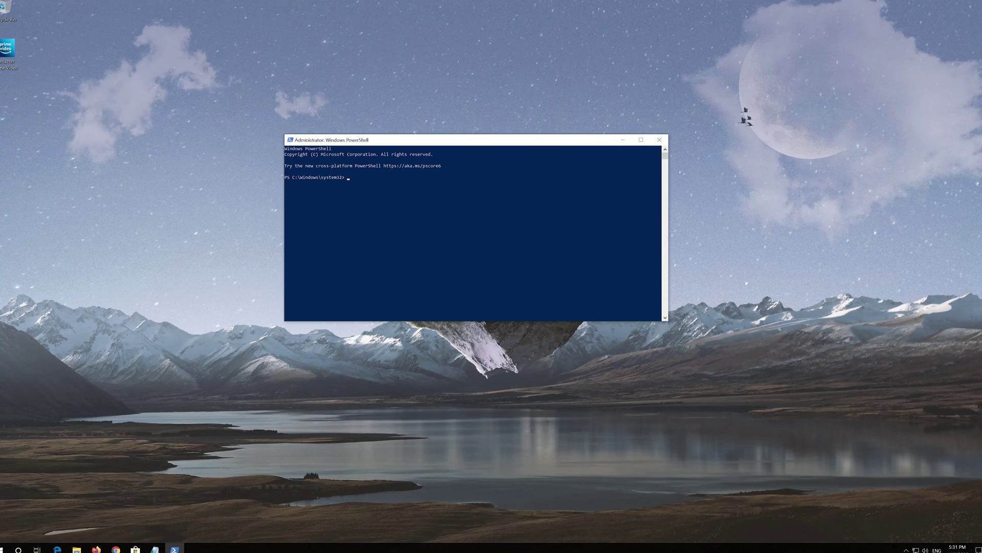
- Paste the re-registration script into PowerShell via Edit > Paste, run it, and begin typing exit
right_click(453, 144)
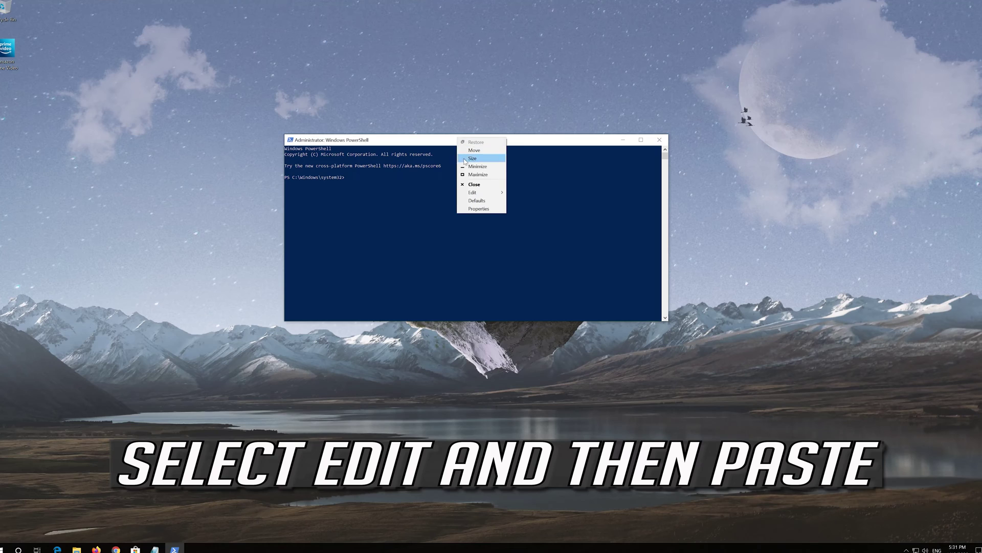
mouse_move(474, 194)
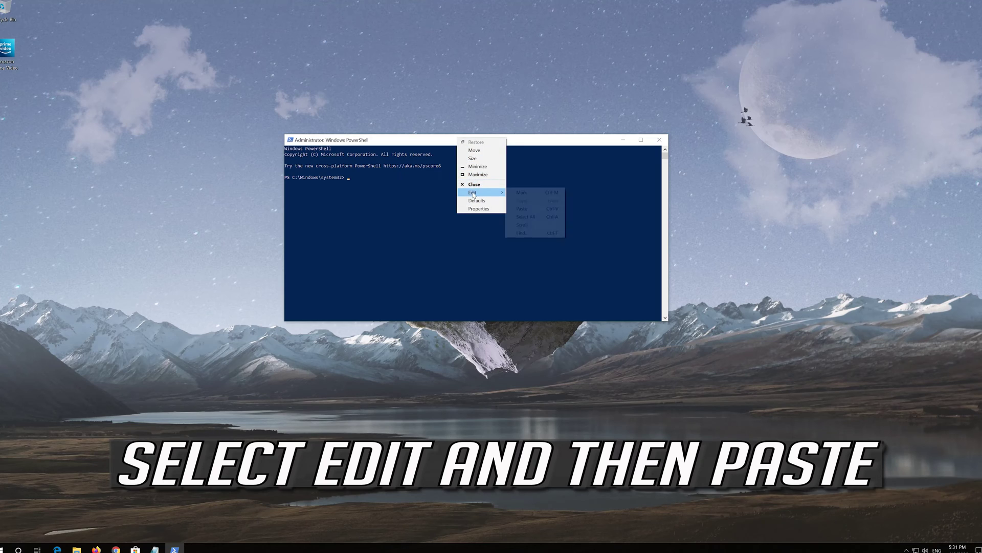
left_click(538, 209)
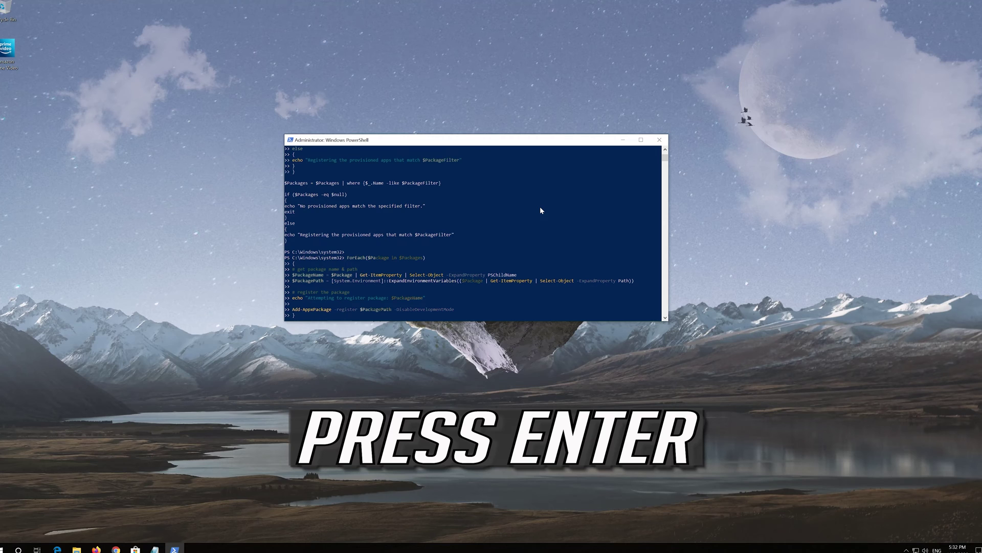
key("Return")
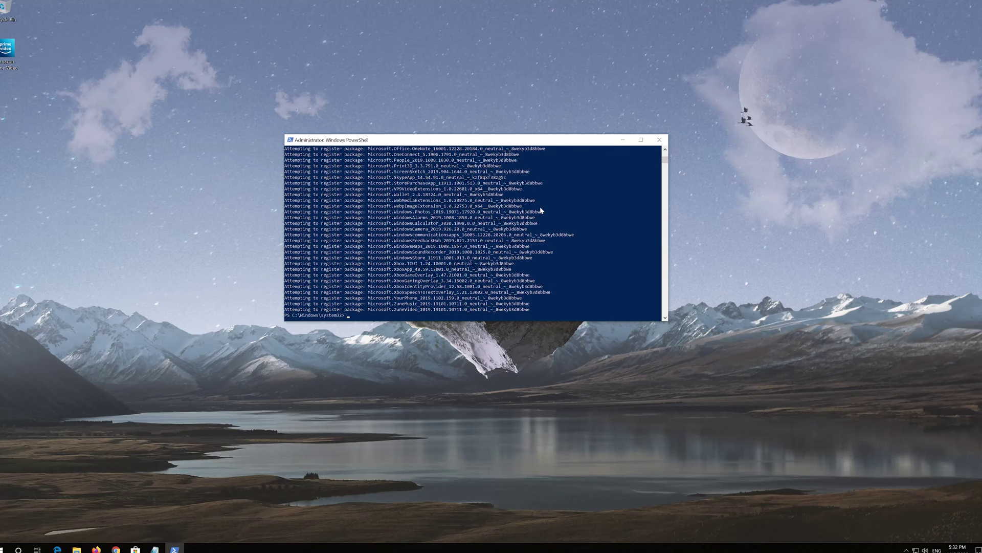
type("exit")
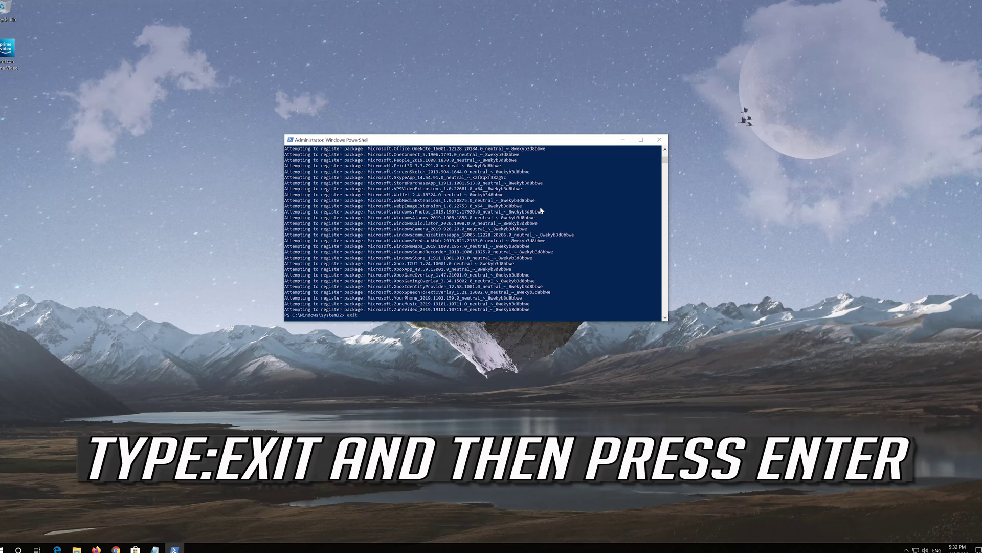
- Run exit to close PowerShell, then restart the PC from the Start menu's Power options
key("Return")
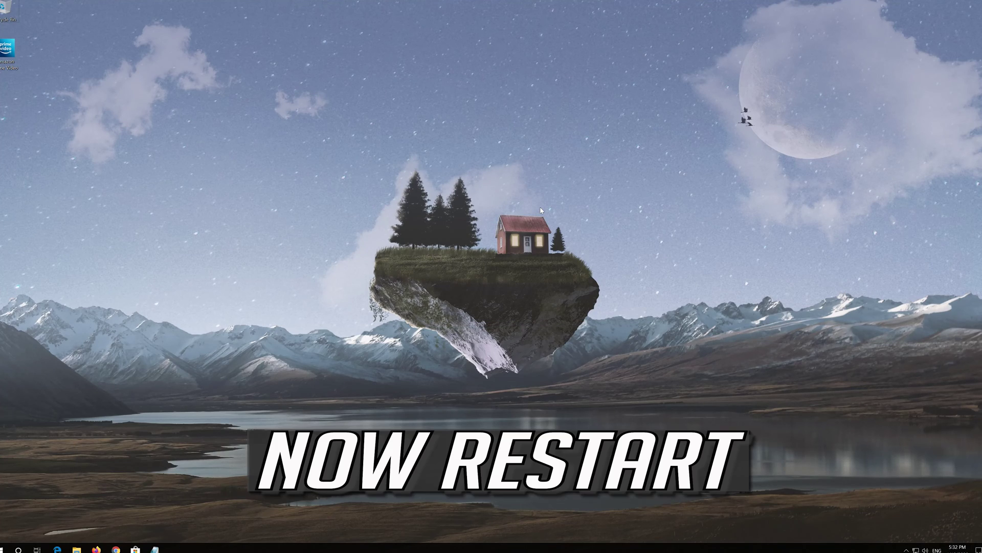
left_click(4, 548)
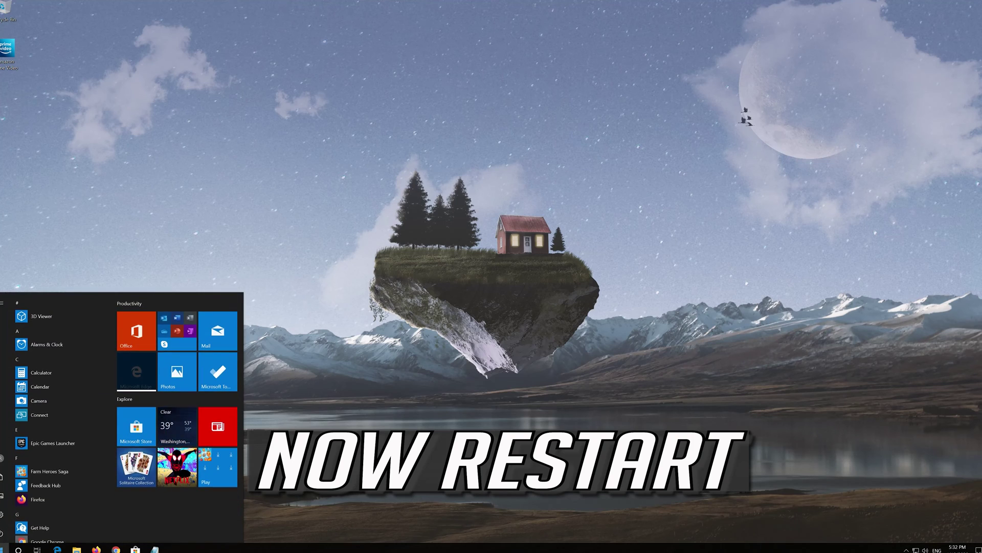
mouse_move(2, 533)
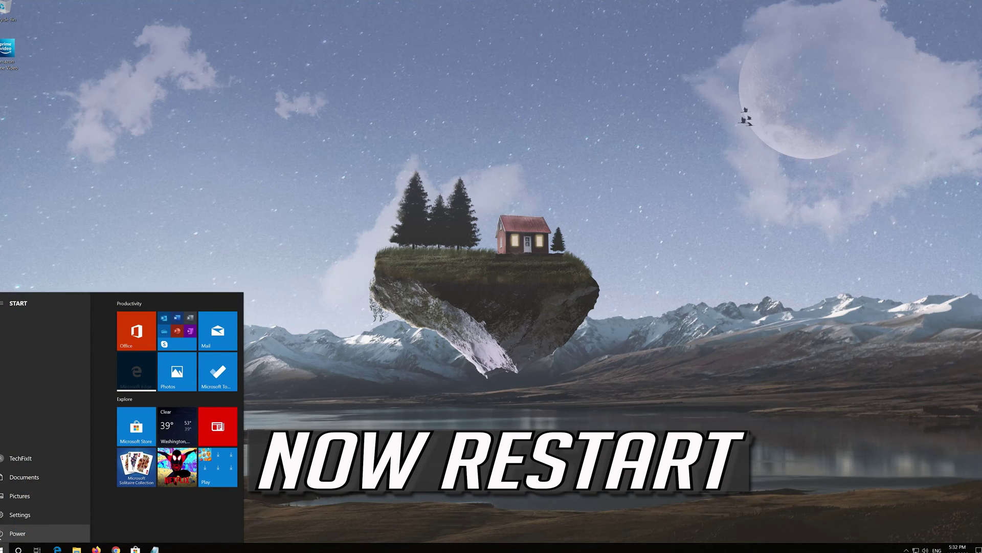
left_click(4, 533)
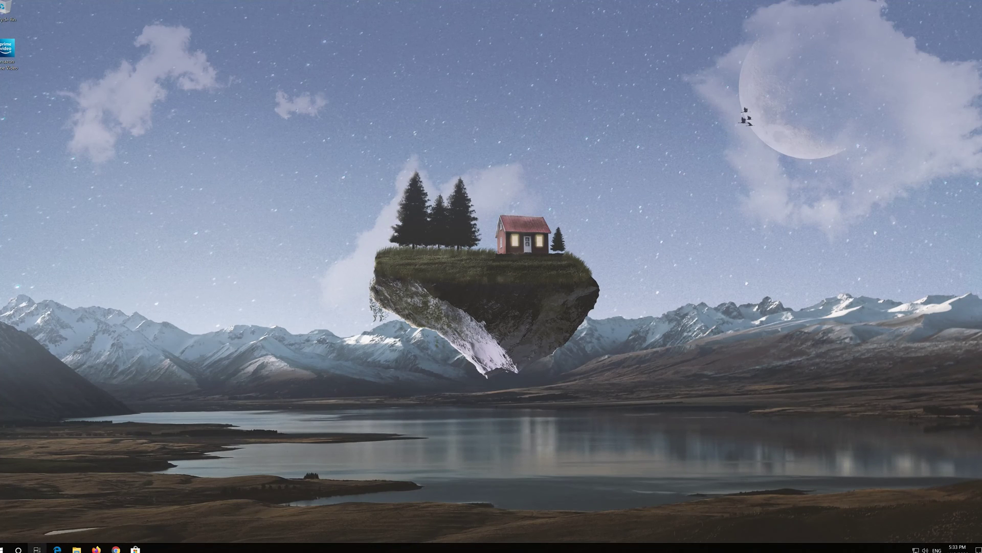
- Launch Microsoft Store from the taskbar and let its Home page load featured titles like Halo
left_click(135, 548)
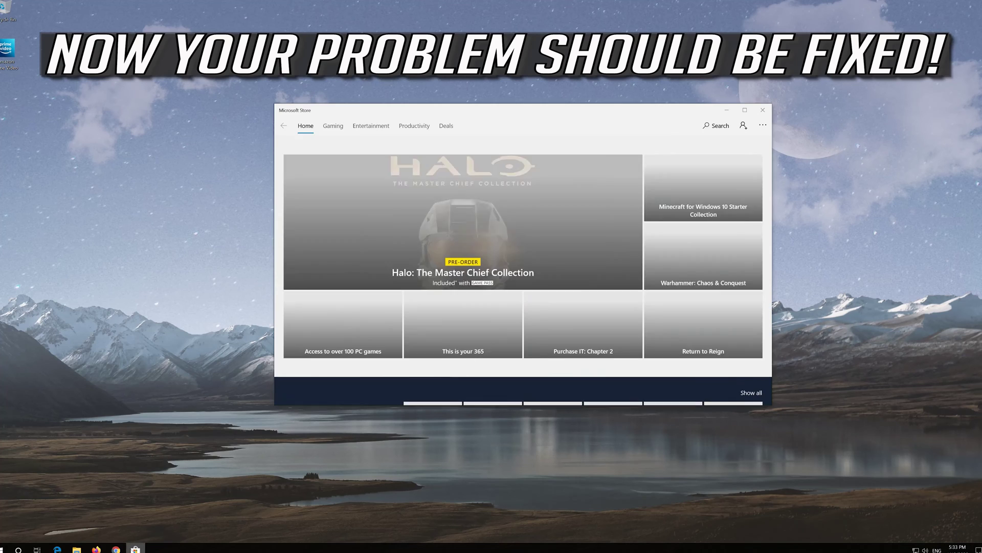